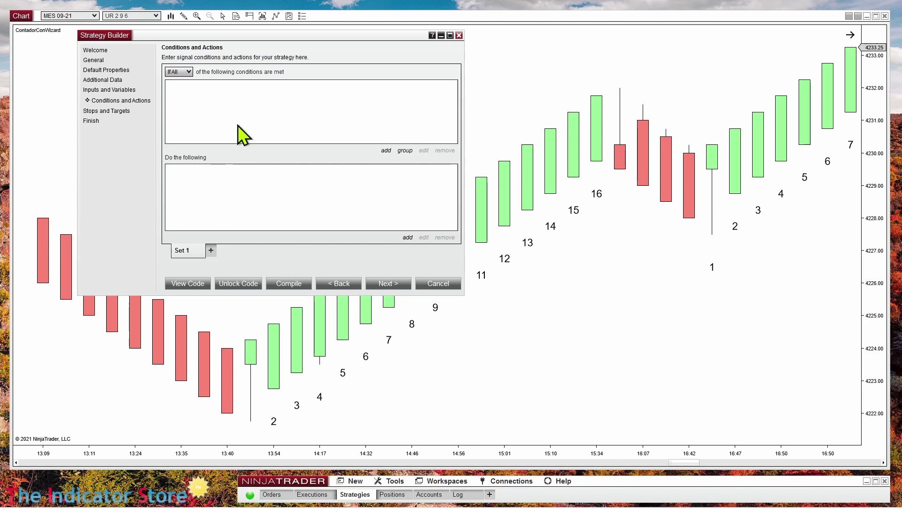
- Add the condition Close less-or-equal Open to Set 1
{"action": "left_click", "coordinate": [387, 150]}
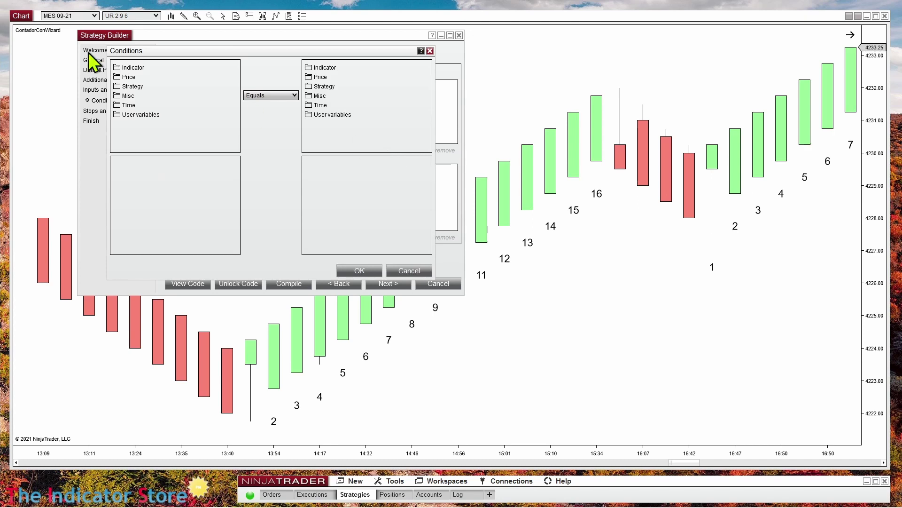
{"action": "left_click", "coordinate": [130, 78]}
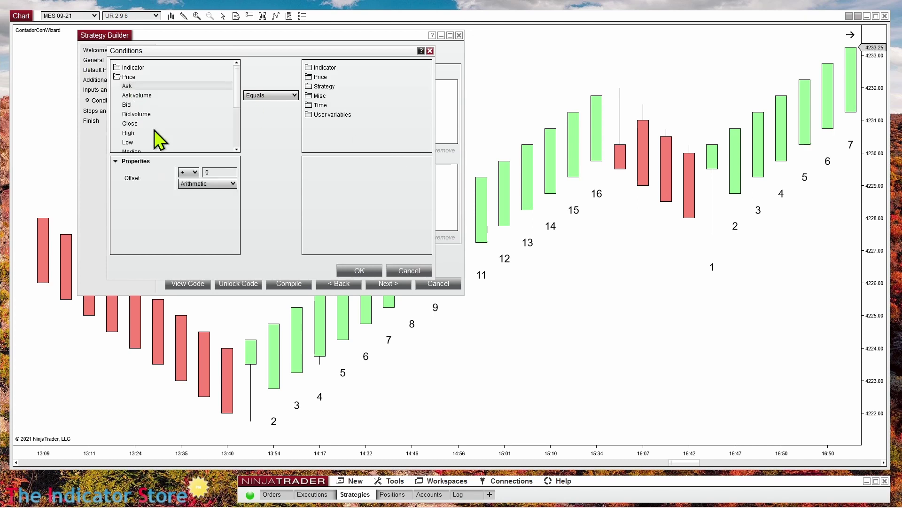
{"action": "left_click", "coordinate": [131, 123]}
{"action": "left_click", "coordinate": [264, 95]}
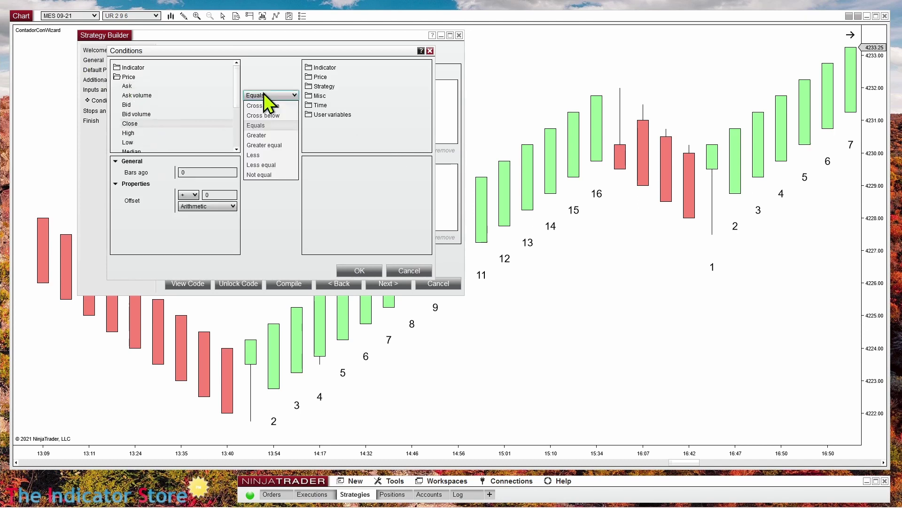
{"action": "left_click", "coordinate": [264, 165]}
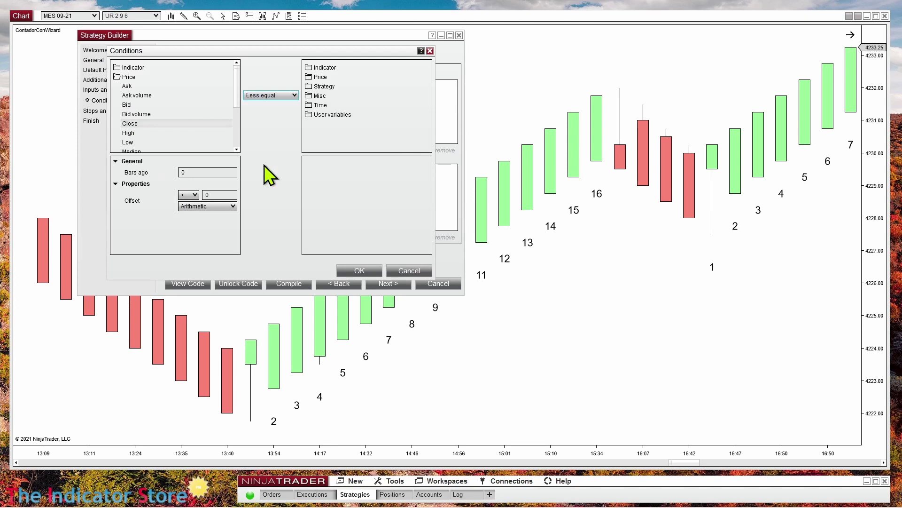
{"action": "left_click", "coordinate": [320, 77]}
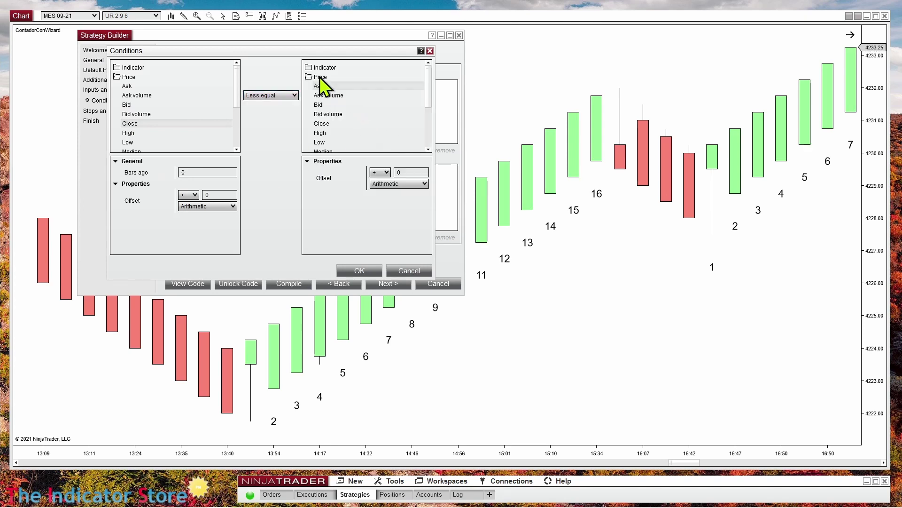
{"action": "scroll", "coordinate": [346, 134], "scroll_direction": "down", "scroll_amount": 1}
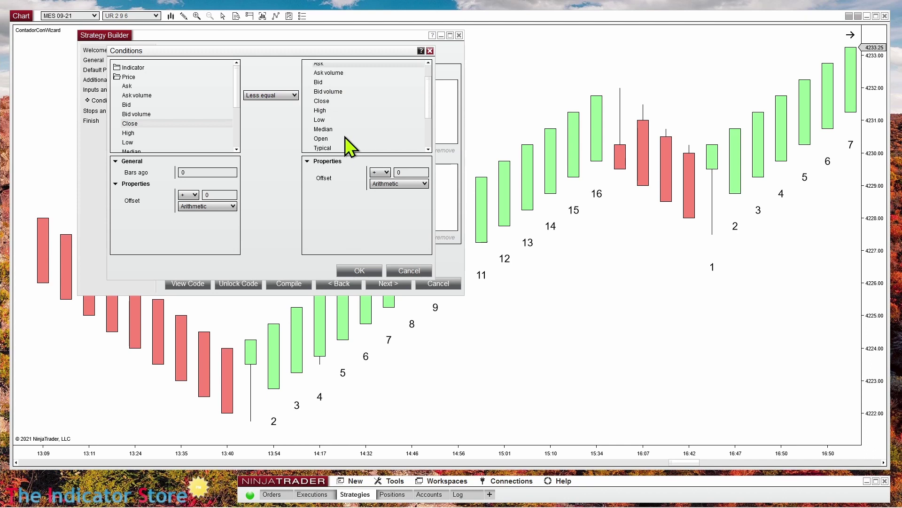
{"action": "left_click", "coordinate": [323, 140]}
{"action": "left_click", "coordinate": [360, 268]}
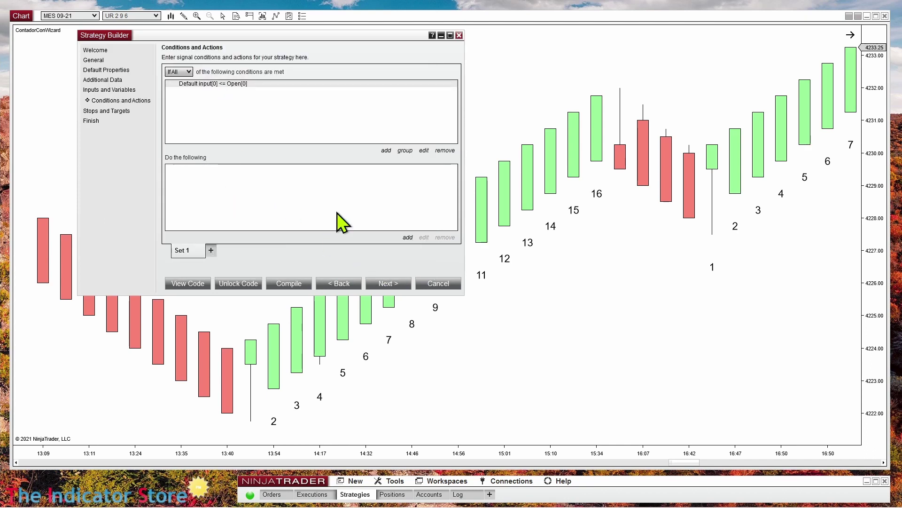
- Add the Misc action Set Coumter with value 0 to Set 1
{"action": "left_click", "coordinate": [407, 237]}
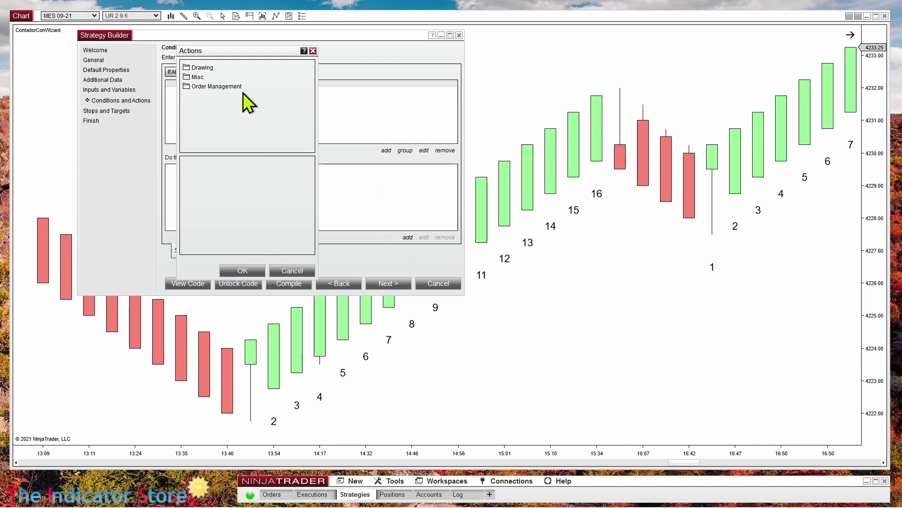
{"action": "double_click", "coordinate": [196, 78]}
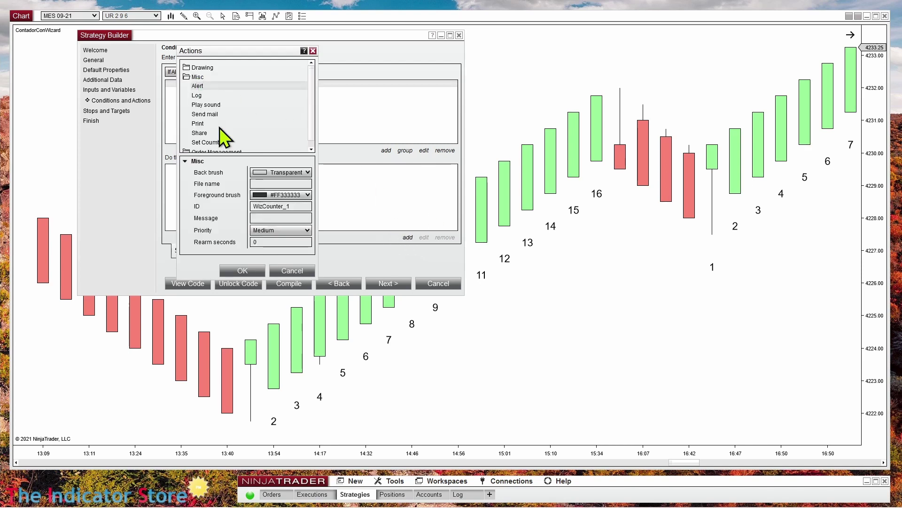
{"action": "left_click", "coordinate": [208, 142]}
{"action": "double_click", "coordinate": [274, 172]}
{"action": "left_click", "coordinate": [242, 270]}
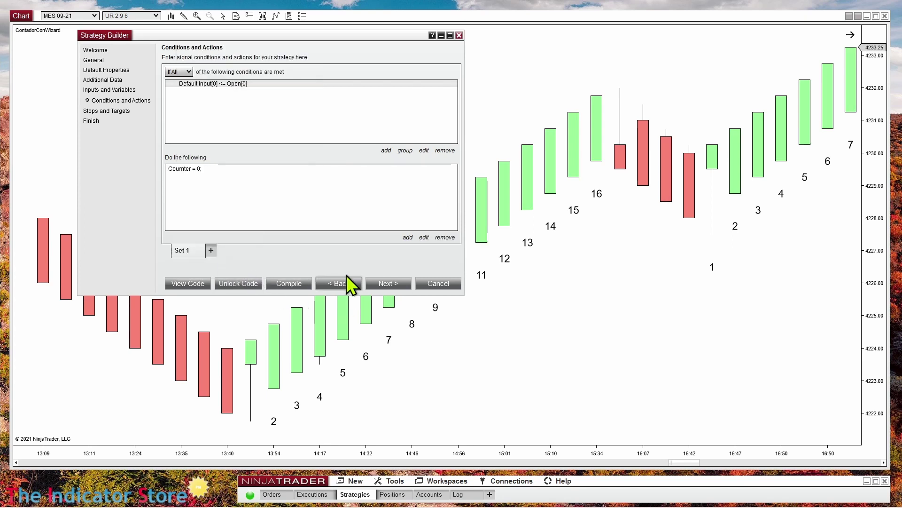
- Add a second set, review Set 1's existing condition, then return to Set 2
{"action": "left_click", "coordinate": [211, 250]}
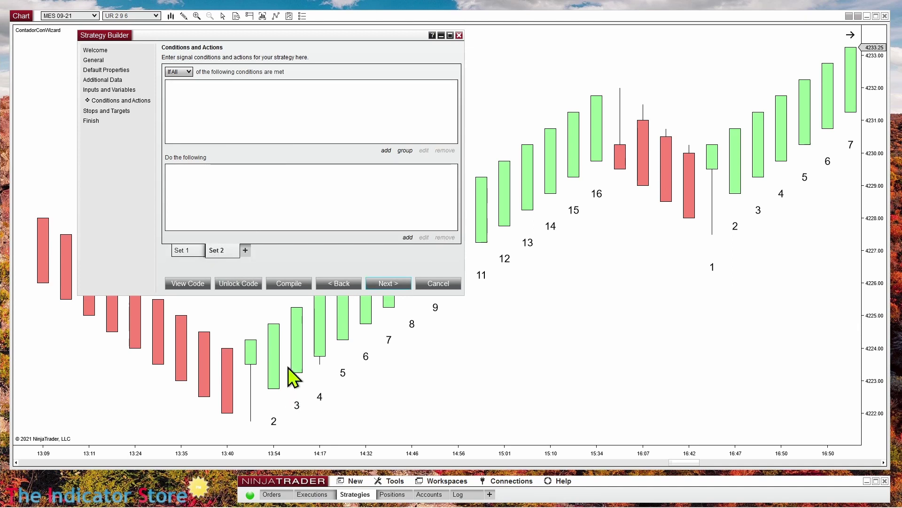
{"action": "left_click", "coordinate": [191, 252]}
{"action": "left_click", "coordinate": [214, 83]}
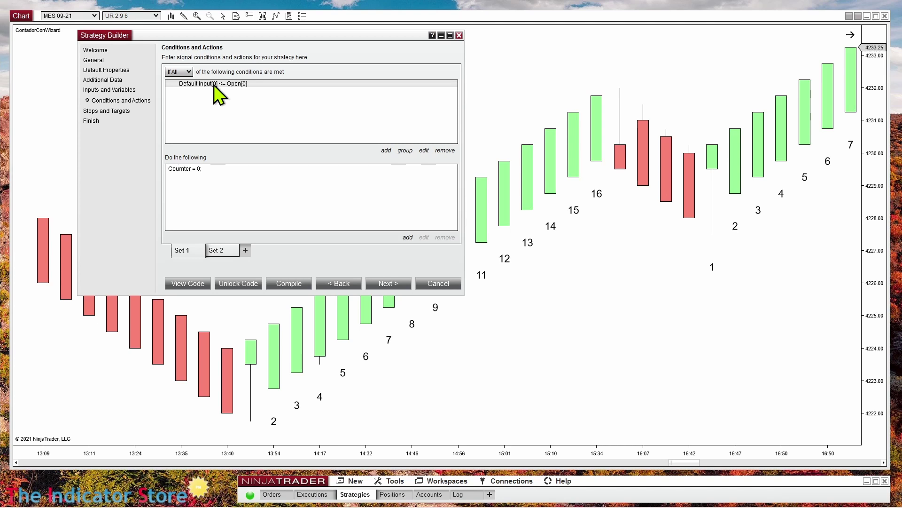
{"action": "left_click", "coordinate": [225, 250]}
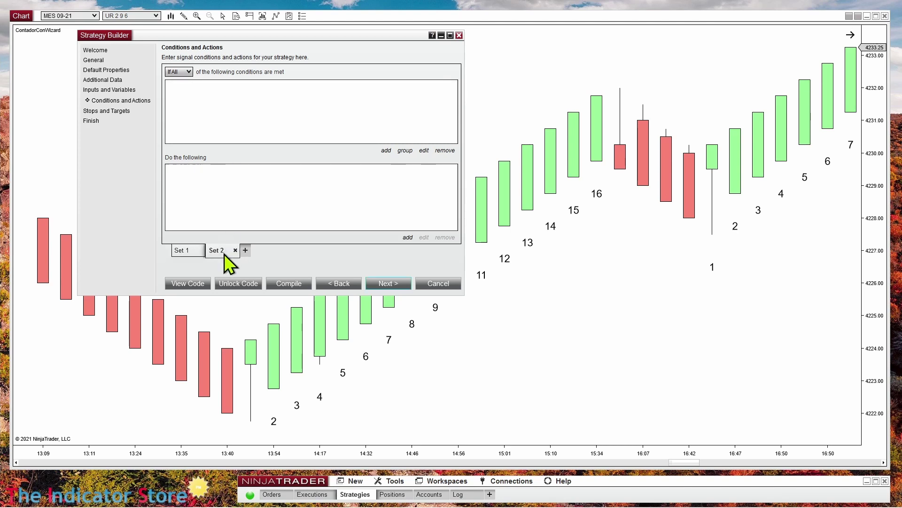
- Give Set 2 the condition Close greater than Open
{"action": "left_click", "coordinate": [386, 150]}
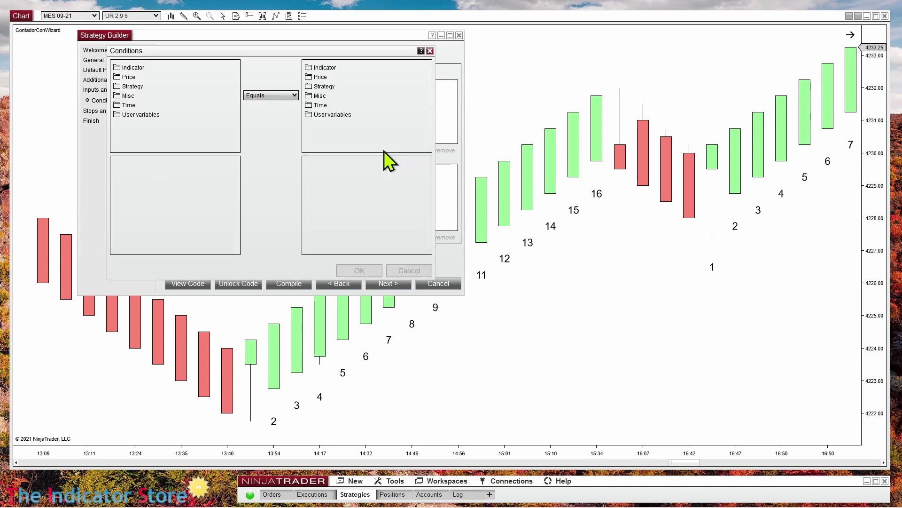
{"action": "left_click", "coordinate": [128, 77]}
{"action": "left_click", "coordinate": [130, 125]}
{"action": "left_click", "coordinate": [263, 96]}
{"action": "left_click", "coordinate": [261, 135]}
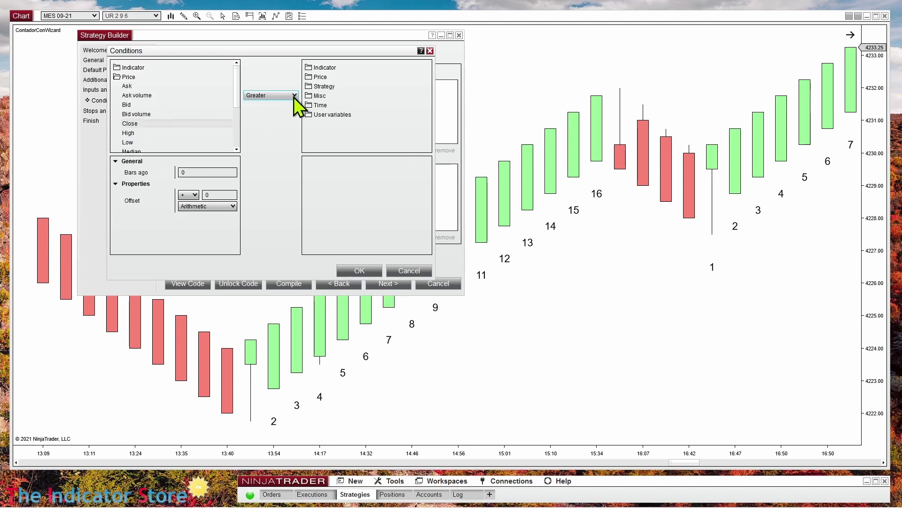
{"action": "left_click", "coordinate": [318, 76]}
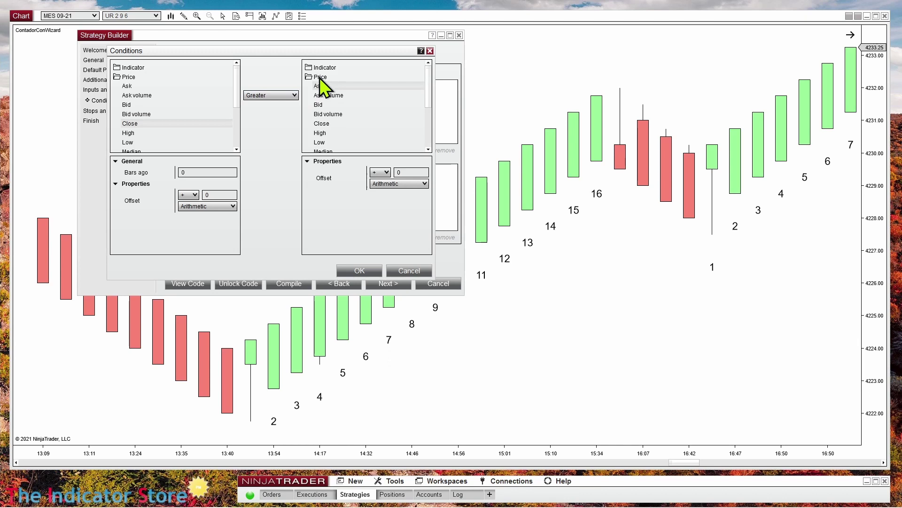
{"action": "scroll", "coordinate": [334, 137], "scroll_direction": "down", "scroll_amount": 2}
{"action": "left_click", "coordinate": [329, 140]}
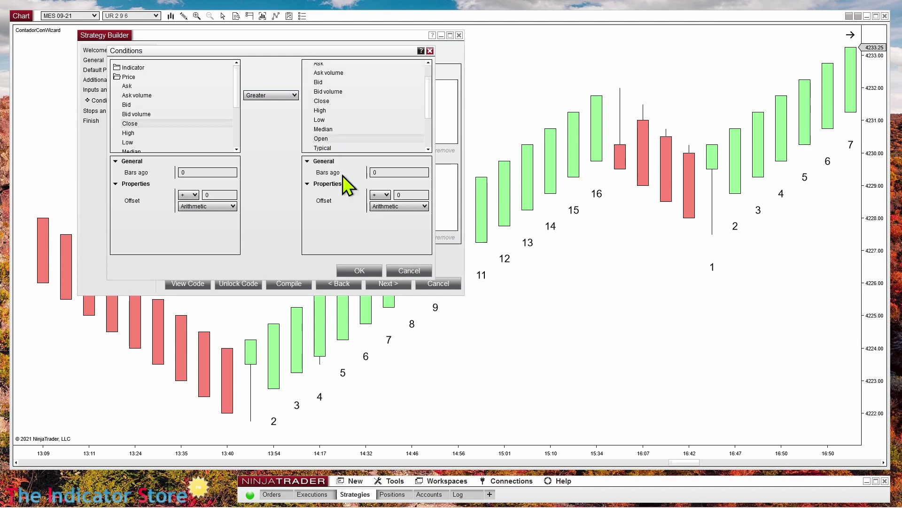
{"action": "left_click", "coordinate": [359, 271]}
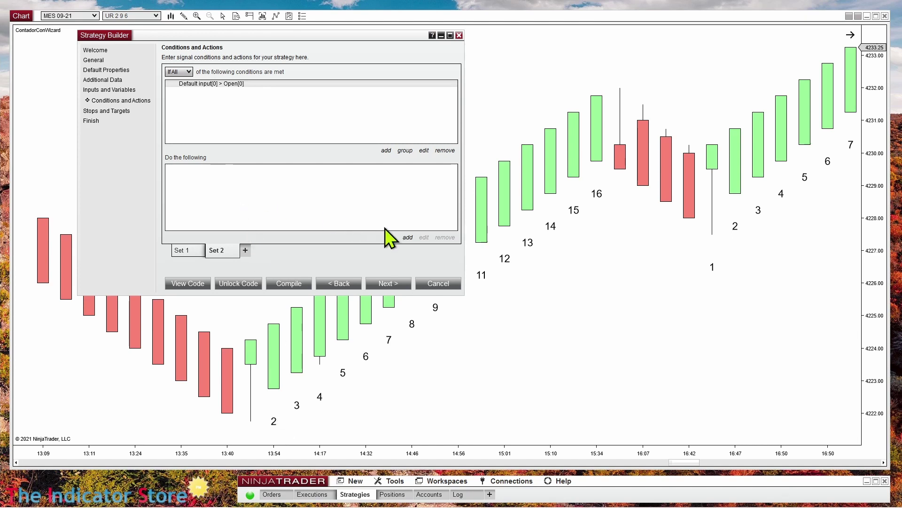
- Add a Set Coumter action to Set 2 and browse the value picker's variables and indicators
{"action": "left_click", "coordinate": [408, 237]}
{"action": "left_click", "coordinate": [181, 81]}
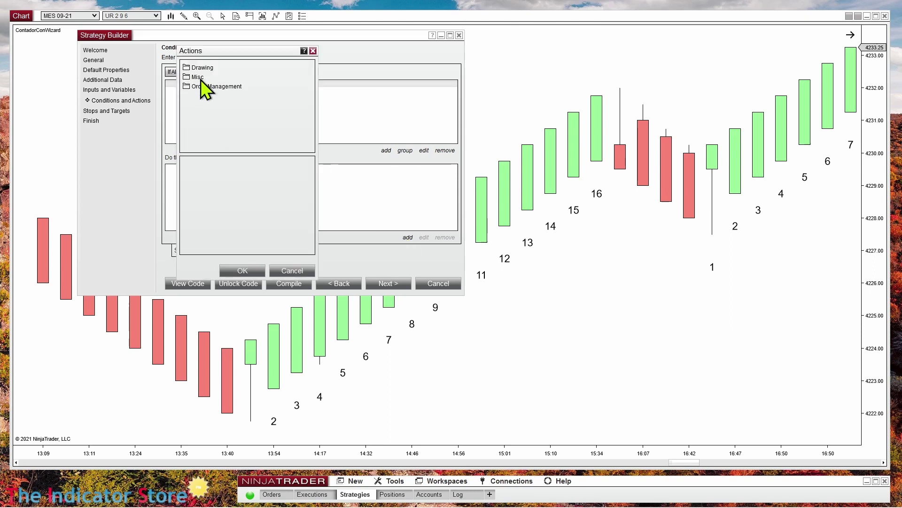
{"action": "double_click", "coordinate": [201, 80]}
{"action": "left_click", "coordinate": [219, 142]}
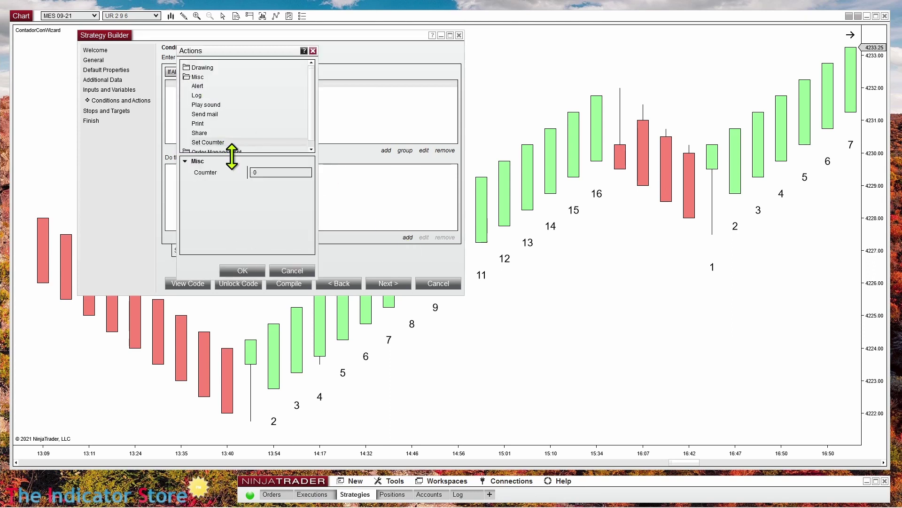
{"action": "left_click", "coordinate": [304, 172]}
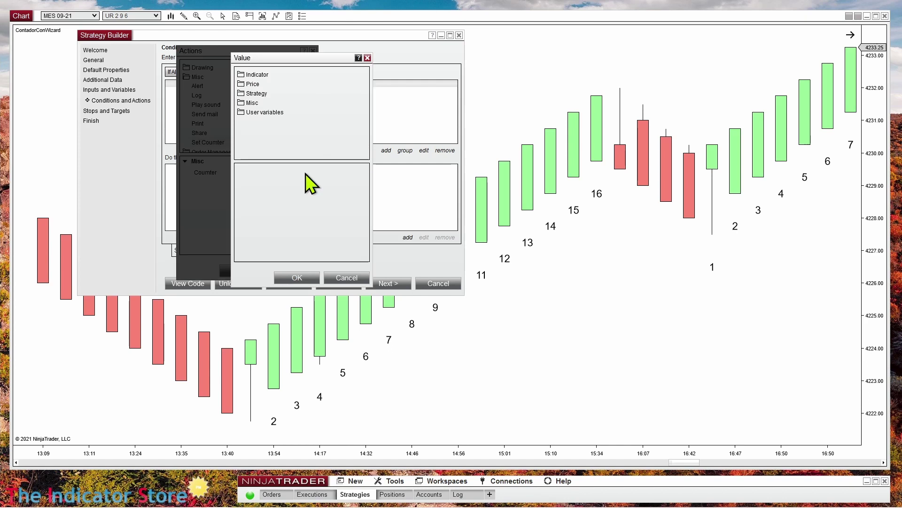
{"action": "left_click", "coordinate": [260, 113]}
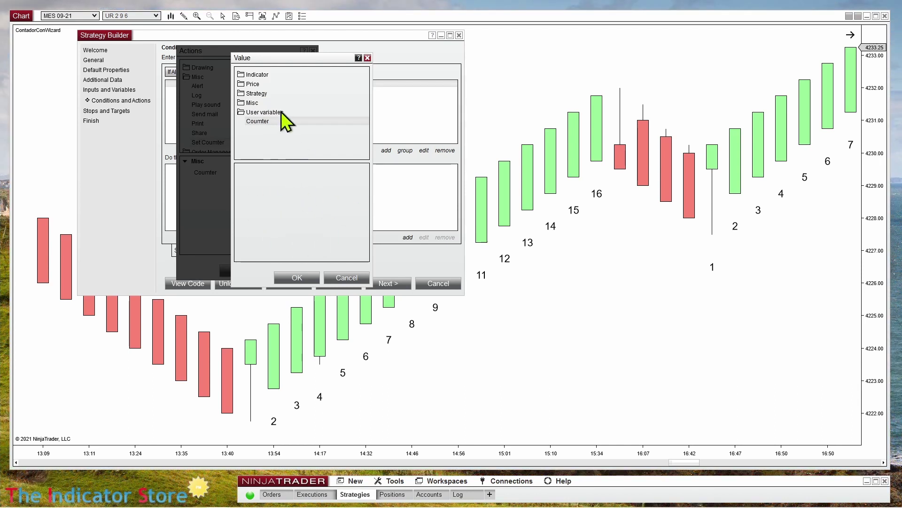
{"action": "left_click", "coordinate": [256, 74]}
{"action": "left_click", "coordinate": [259, 121]}
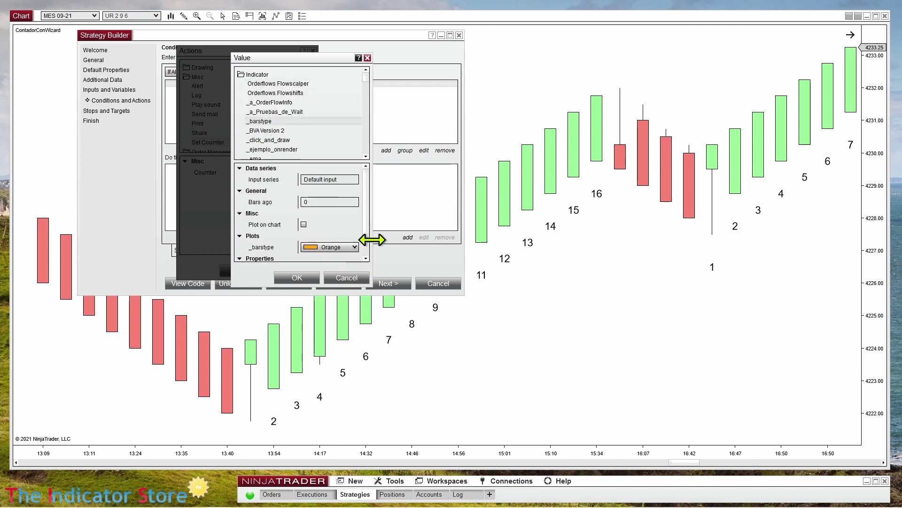
{"action": "scroll", "coordinate": [365, 228], "scroll_direction": "down", "scroll_amount": 2}
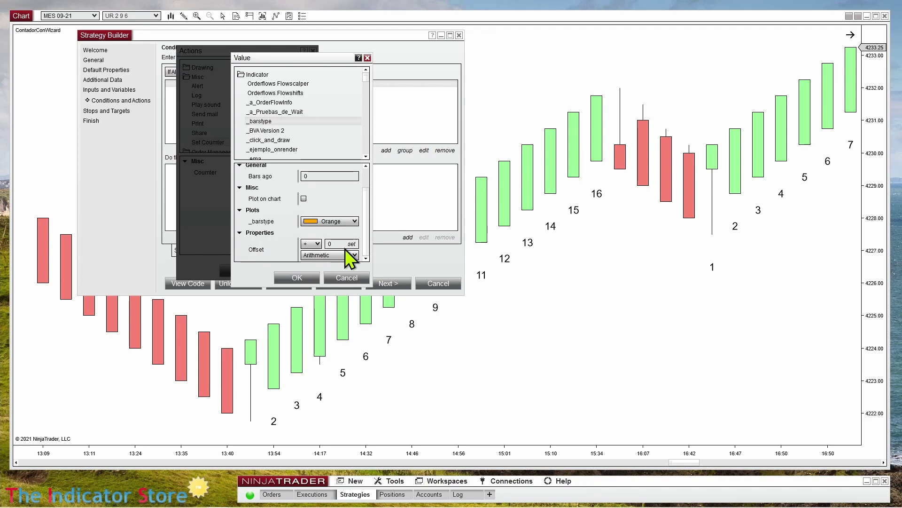
{"action": "left_click", "coordinate": [244, 76]}
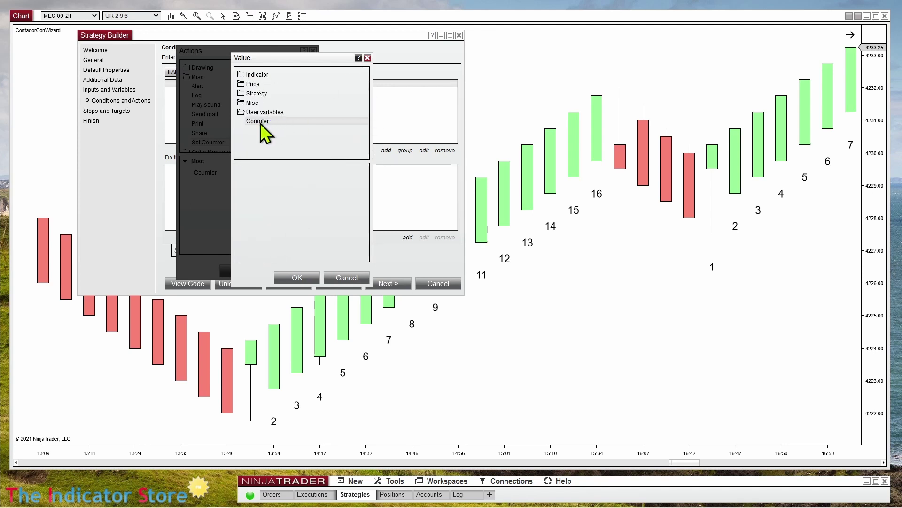
- Set the counter's value to Coumter, append '+ 1', and confirm the action
{"action": "left_click", "coordinate": [294, 279]}
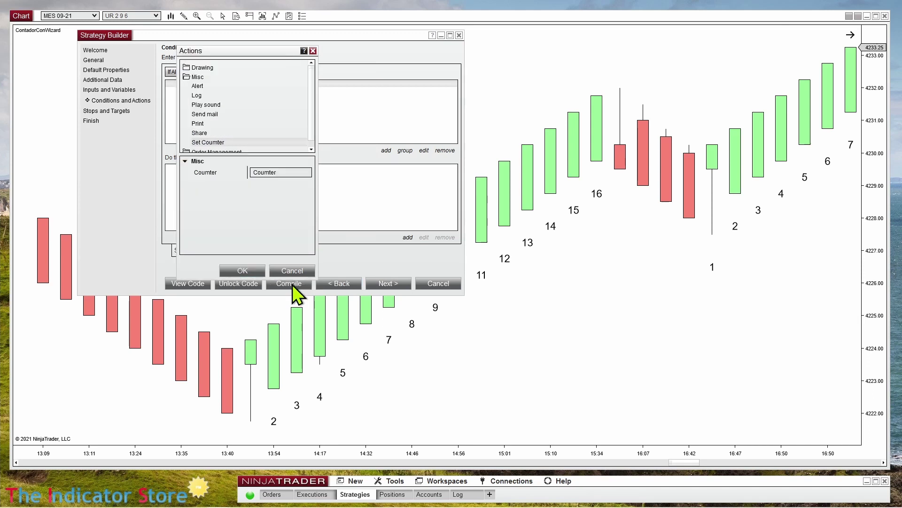
{"action": "left_click", "coordinate": [288, 172]}
{"action": "type", "text": "+ 1"}
{"action": "left_click", "coordinate": [237, 270]}
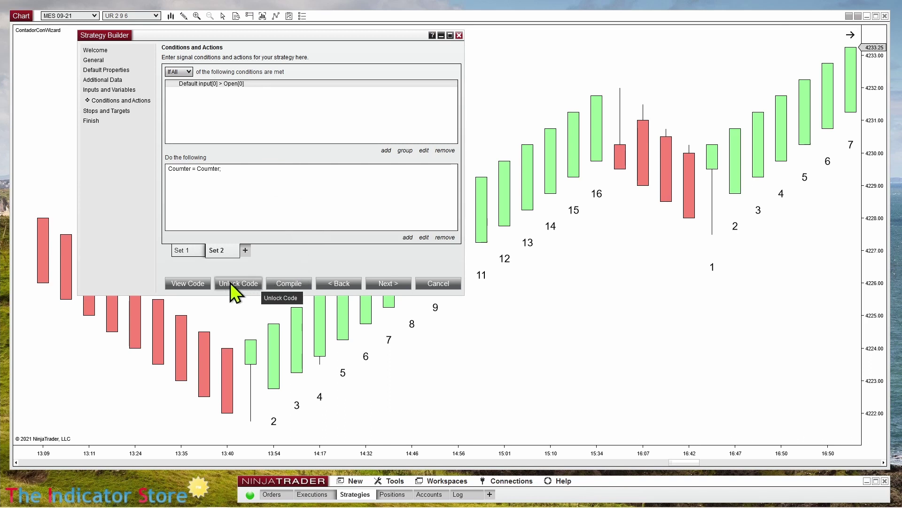
- Open the generated WizCounter code and inspect line 81's Convert.ToInt32(Coumter) assignment
{"action": "left_click", "coordinate": [186, 282]}
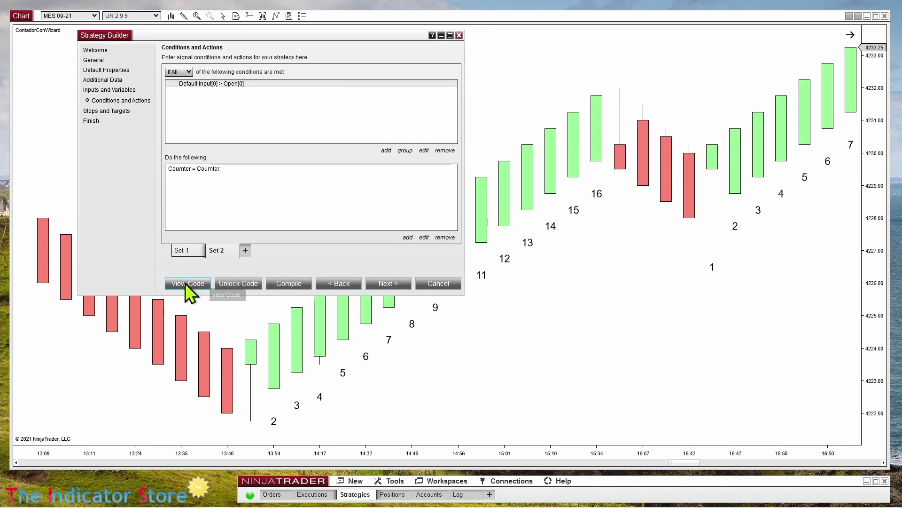
{"action": "scroll", "coordinate": [188, 314], "scroll_direction": "down", "scroll_amount": 10}
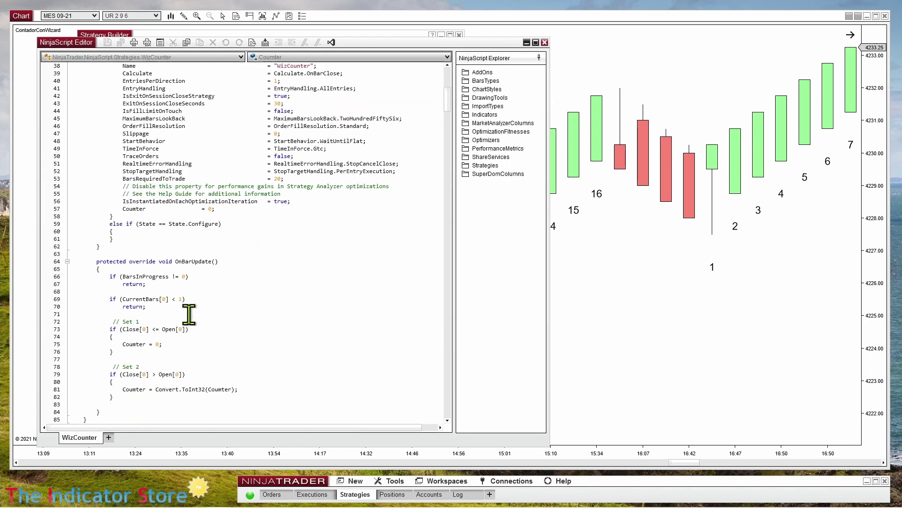
{"action": "left_click", "coordinate": [132, 277]}
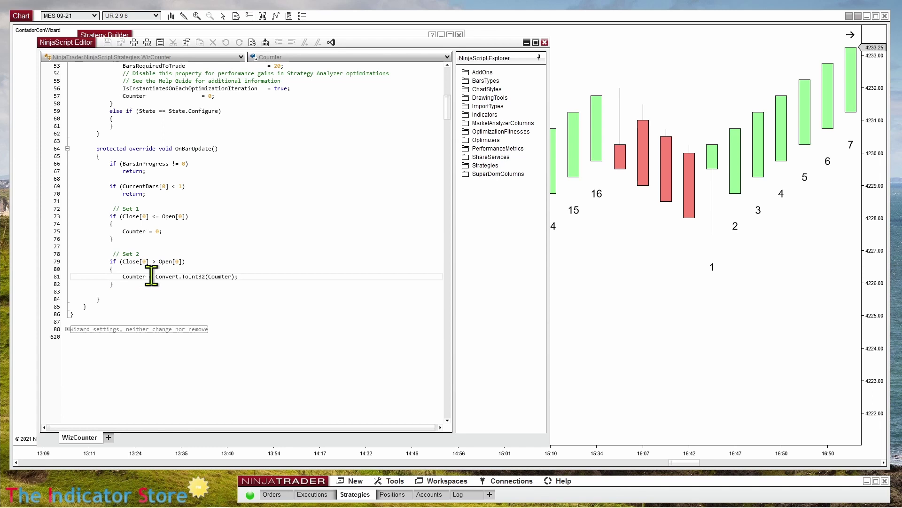
{"action": "left_click_drag", "start_coordinate": [162, 276], "coordinate": [232, 276]}
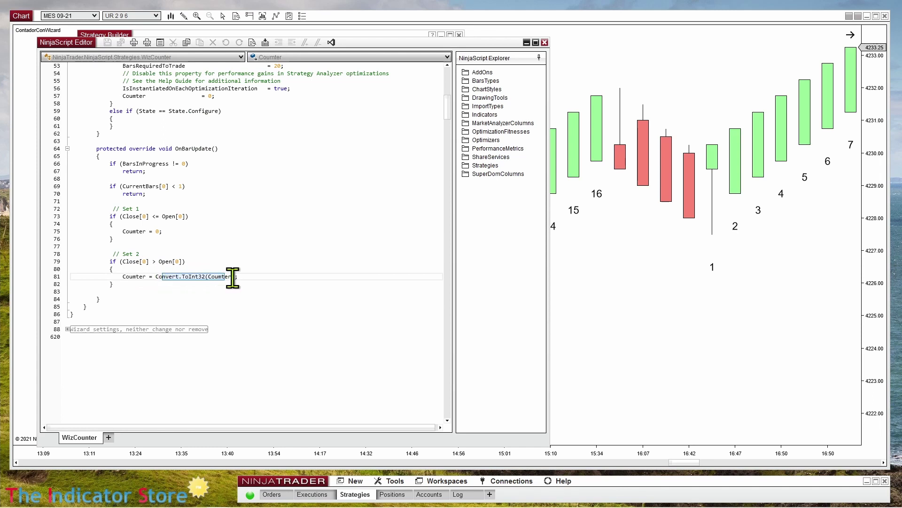
{"action": "left_click", "coordinate": [235, 276]}
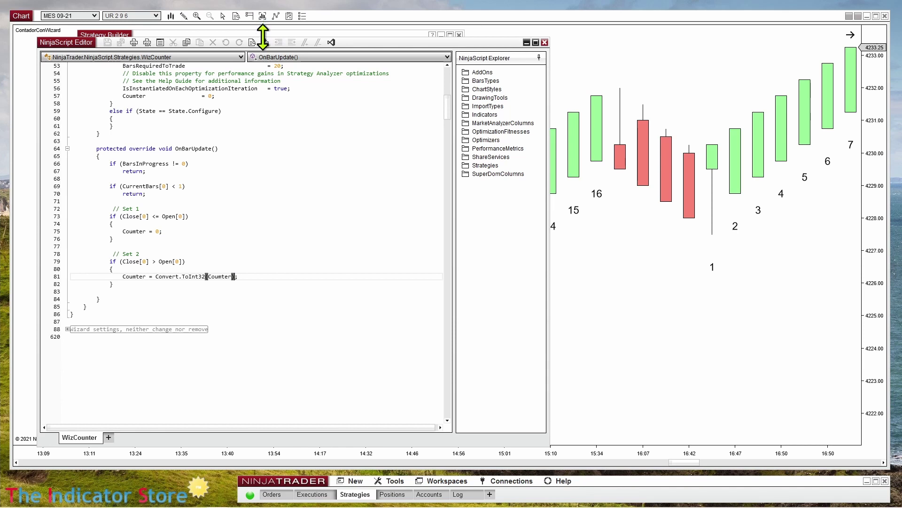
- Close the code editor, reposition the Strategy Builder, and page back to Additional Data
{"action": "left_click", "coordinate": [544, 42]}
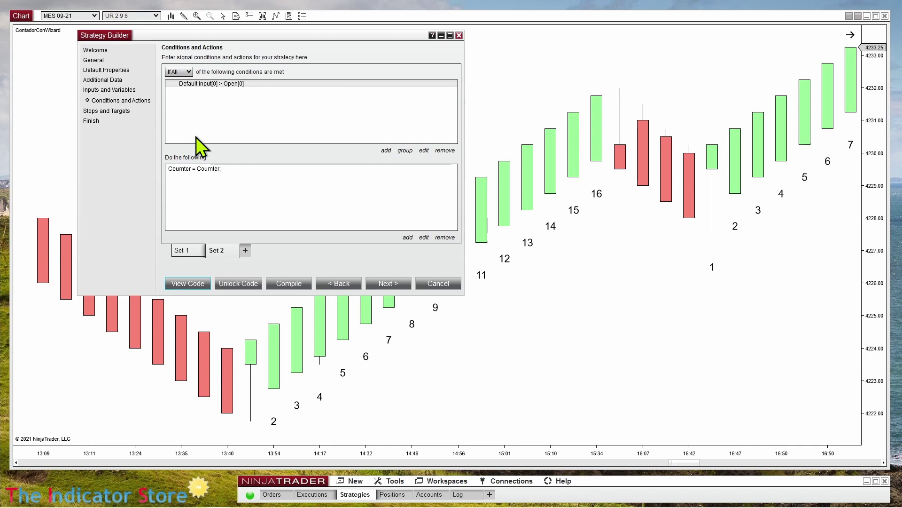
{"action": "left_click_drag", "start_coordinate": [165, 34], "coordinate": [184, 60]}
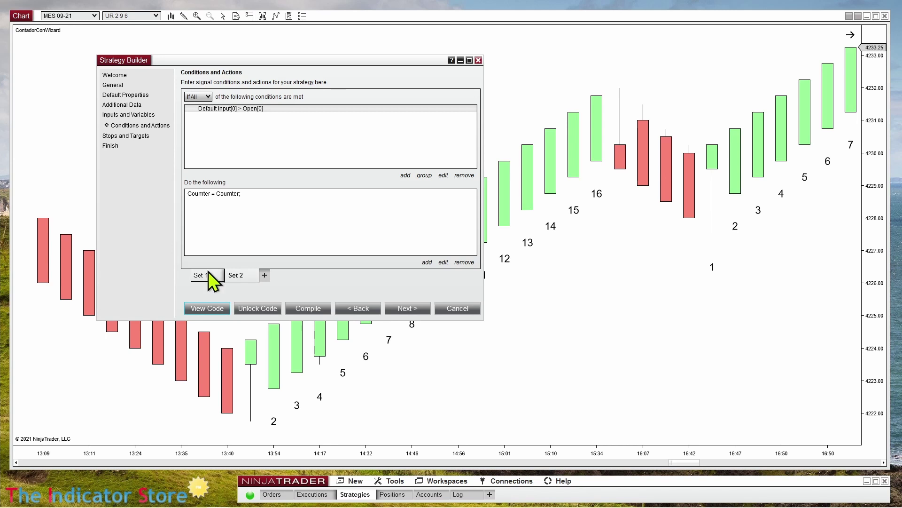
{"action": "left_click", "coordinate": [363, 309]}
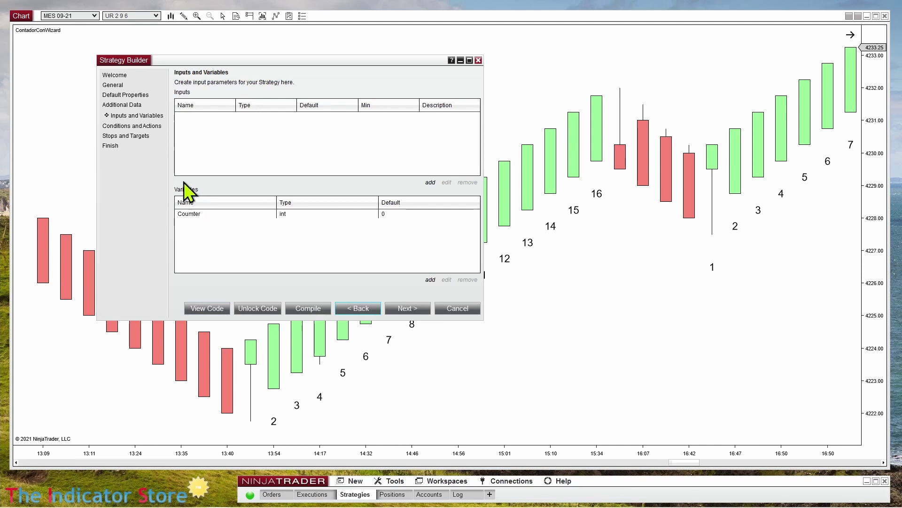
{"action": "left_click", "coordinate": [367, 308]}
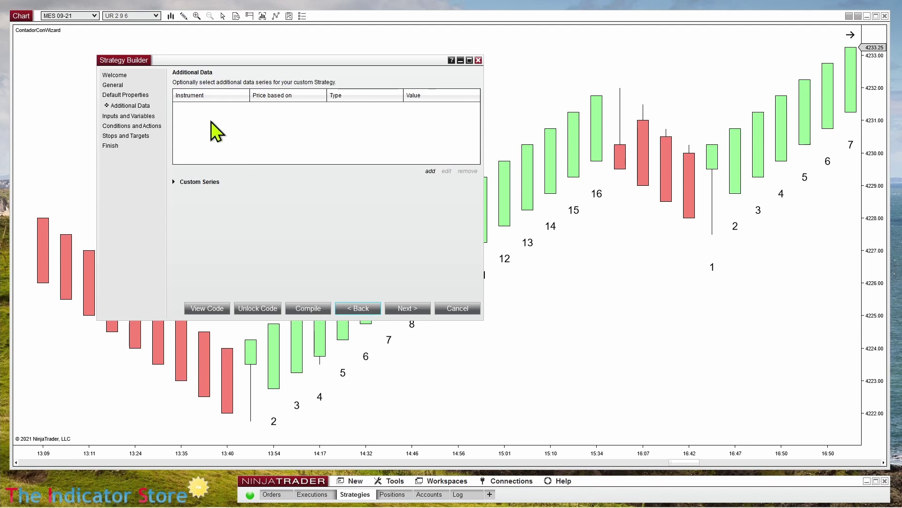
{"action": "left_click", "coordinate": [363, 313]}
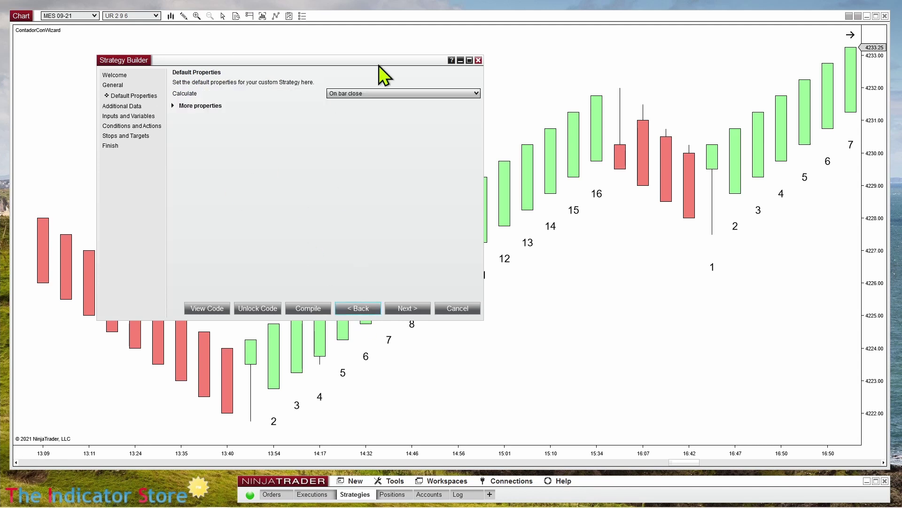
{"action": "left_click", "coordinate": [402, 309]}
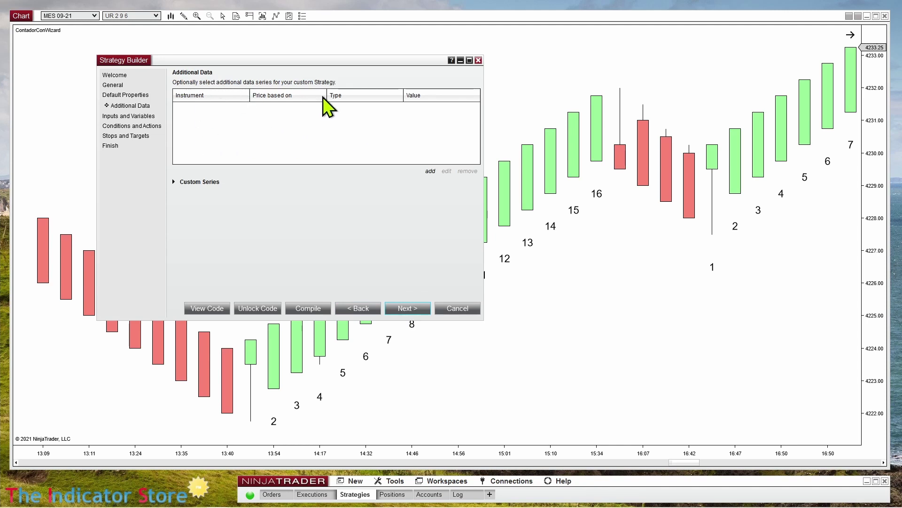
- Create an Int custom series named counter2, then advance to Inputs and Variables
{"action": "left_click", "coordinate": [173, 181]}
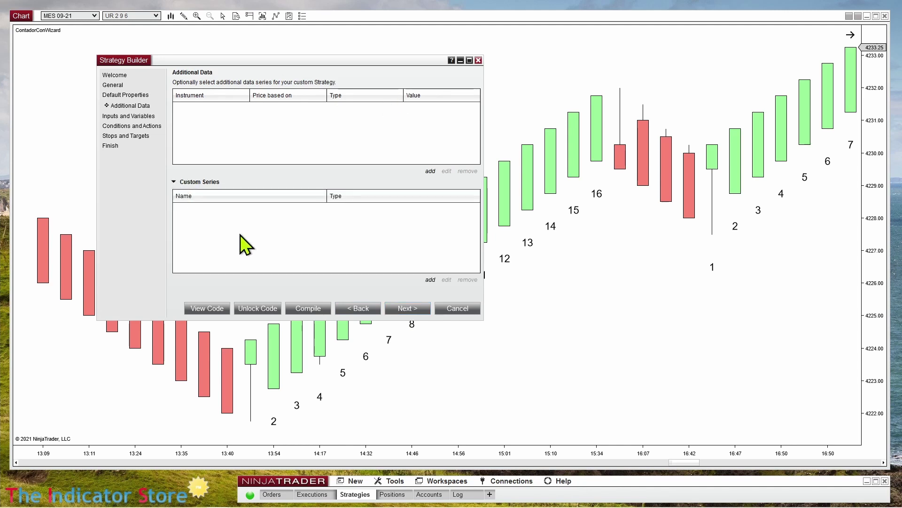
{"action": "left_click", "coordinate": [430, 281]}
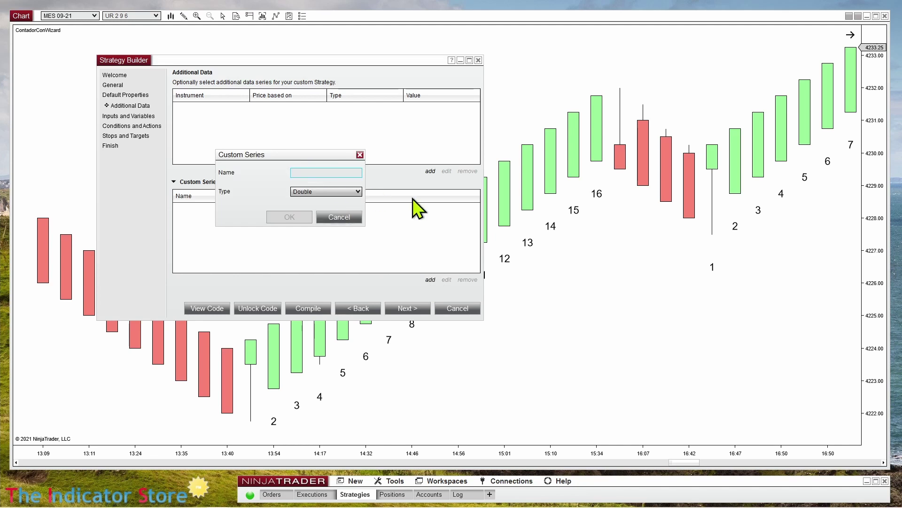
{"action": "type", "text": "counter"}
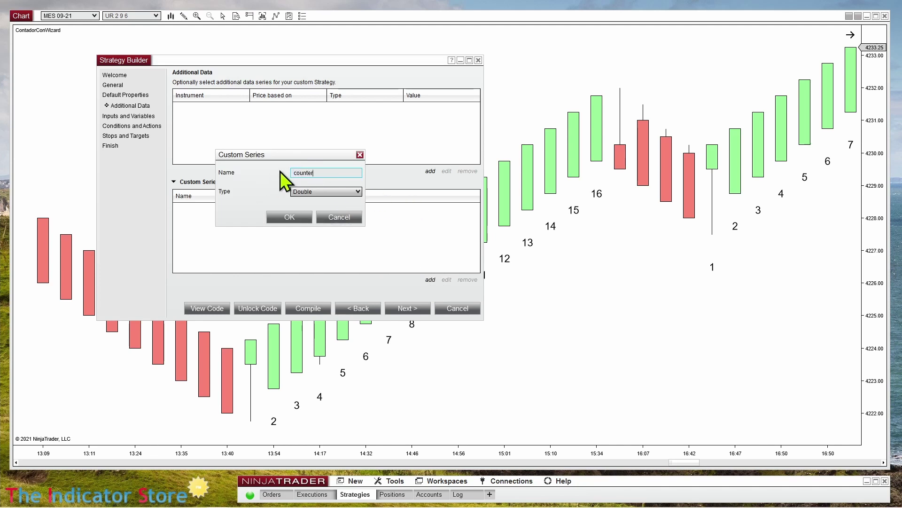
{"action": "key", "text": "BackSpace"}
{"action": "key", "text": "BackSpace"}
{"action": "key", "text": "BackSpace"}
{"action": "key", "text": "BackSpace"}
{"action": "type", "text": "ount"}
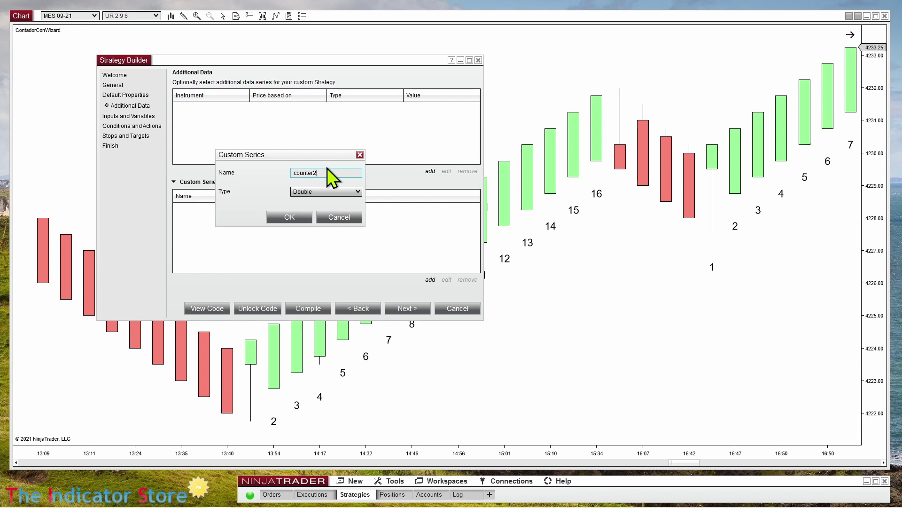
{"action": "type", "text": "er2"}
{"action": "left_click", "coordinate": [300, 191]}
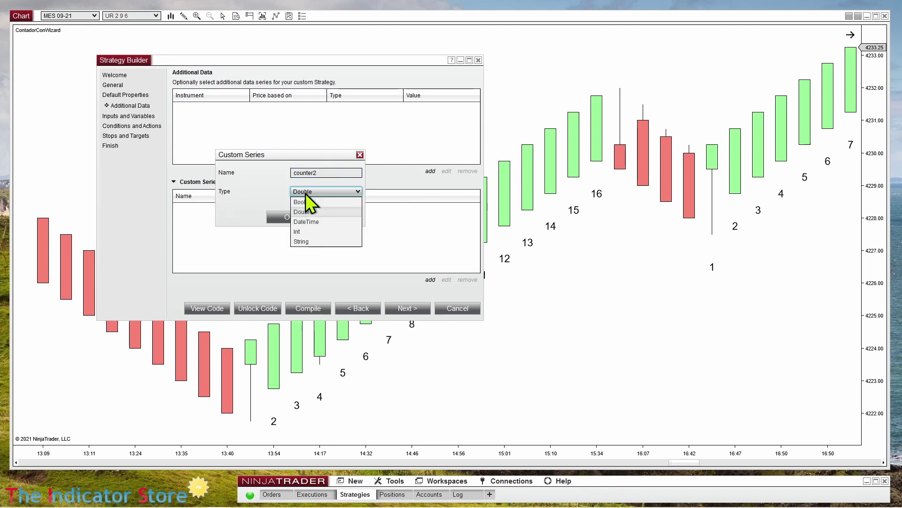
{"action": "left_click", "coordinate": [305, 230]}
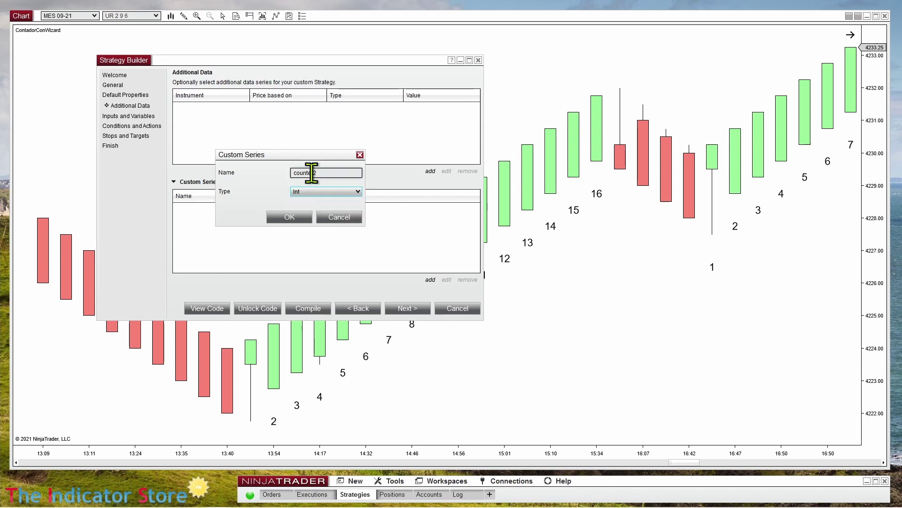
{"action": "left_click", "coordinate": [297, 216]}
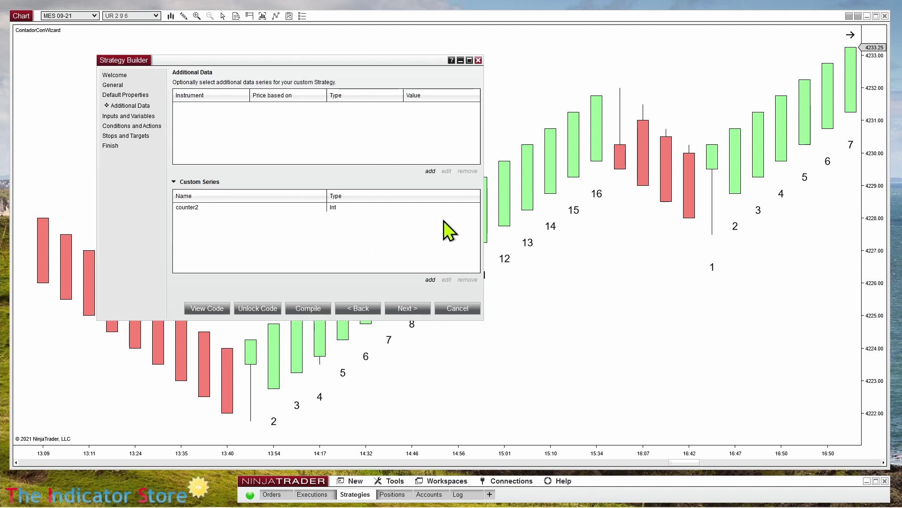
{"action": "left_click", "coordinate": [407, 309]}
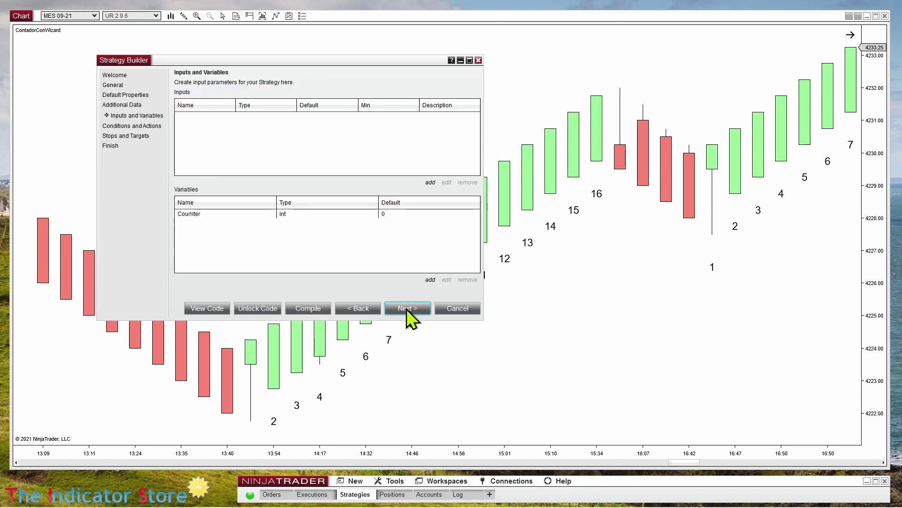
- Check the Coumter variable and counter2 series, then move to Conditions and Actions
{"action": "left_click", "coordinate": [185, 215]}
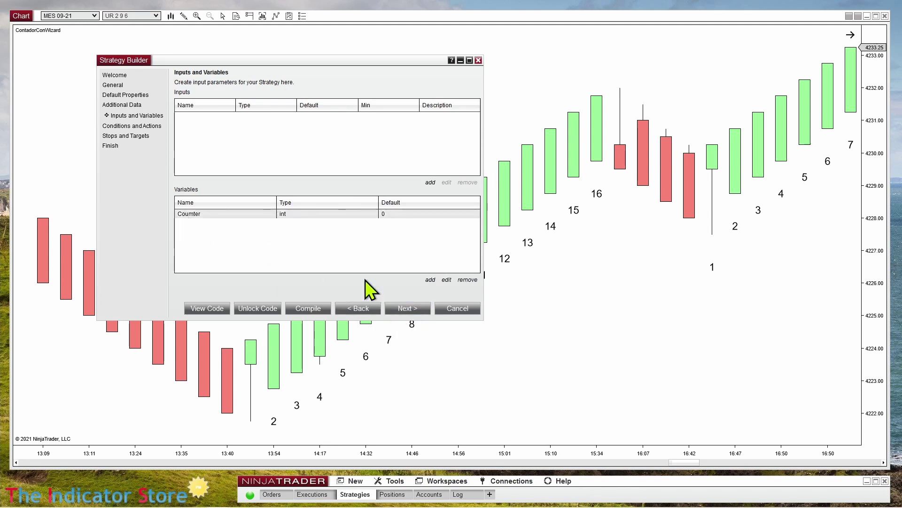
{"action": "left_click", "coordinate": [357, 308]}
{"action": "left_click", "coordinate": [186, 208]}
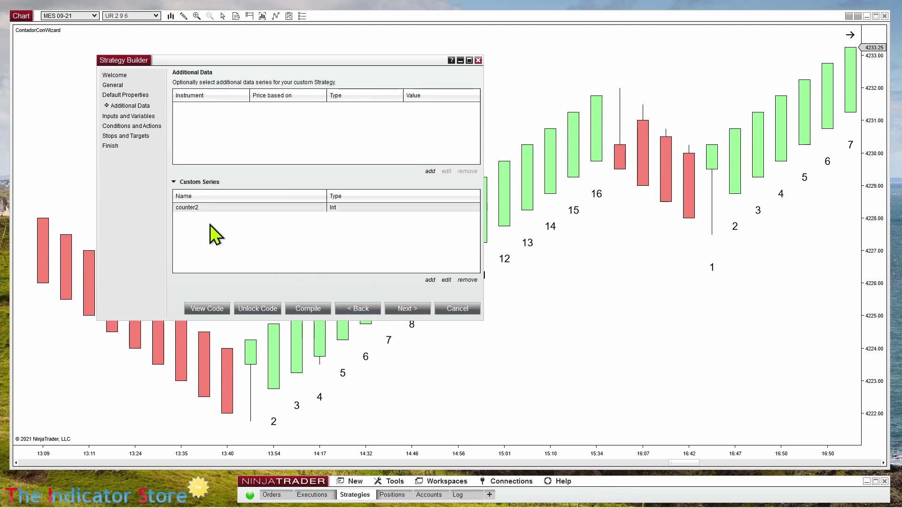
{"action": "left_click", "coordinate": [413, 309]}
{"action": "left_click", "coordinate": [407, 308]}
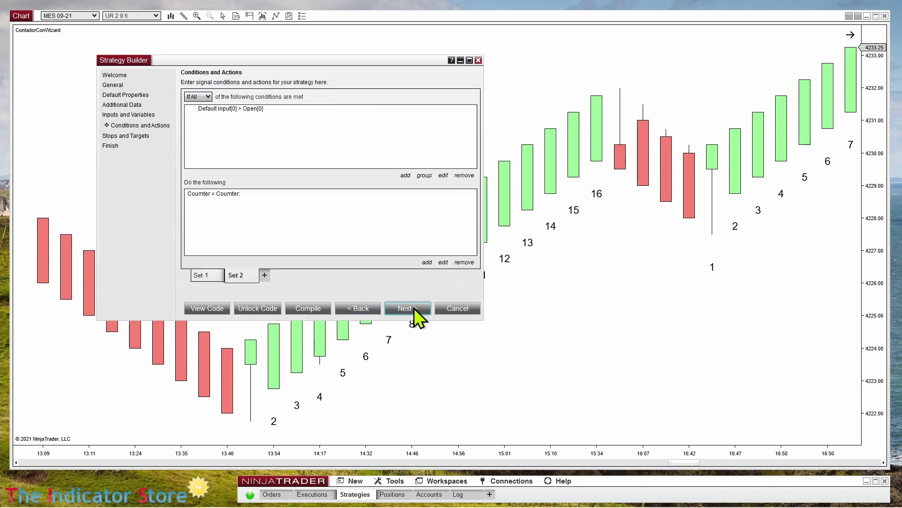
- Delete the Coumter actions from Set 2 and from Set 1
{"action": "left_click", "coordinate": [212, 195]}
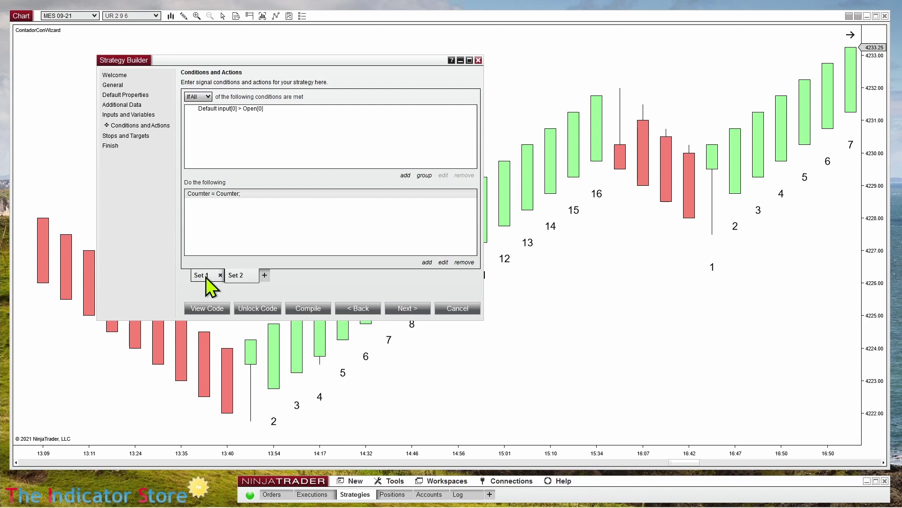
{"action": "left_click", "coordinate": [461, 262]}
{"action": "left_click", "coordinate": [204, 277]}
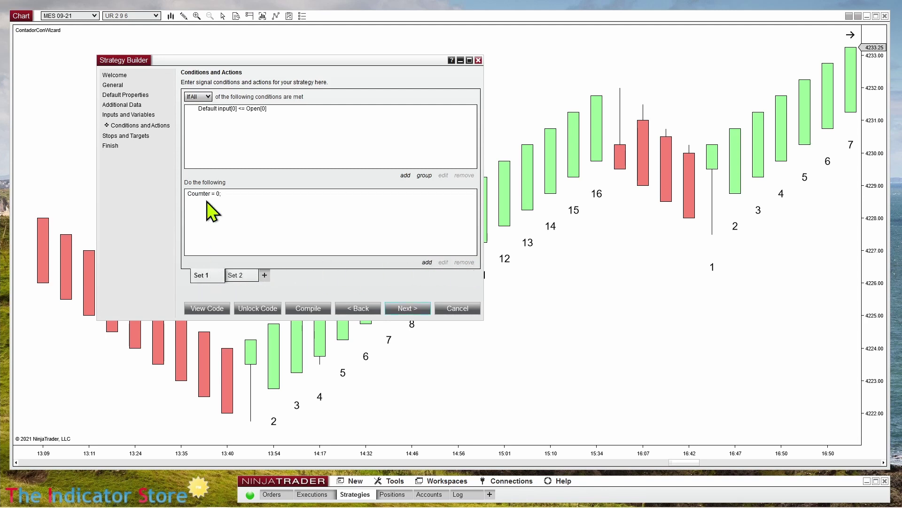
{"action": "left_click", "coordinate": [212, 195]}
{"action": "left_click", "coordinate": [465, 262]}
- Add a Misc Set counter2 action to Set 1, with Bars ago and counter2 at 0
{"action": "left_click", "coordinate": [427, 262]}
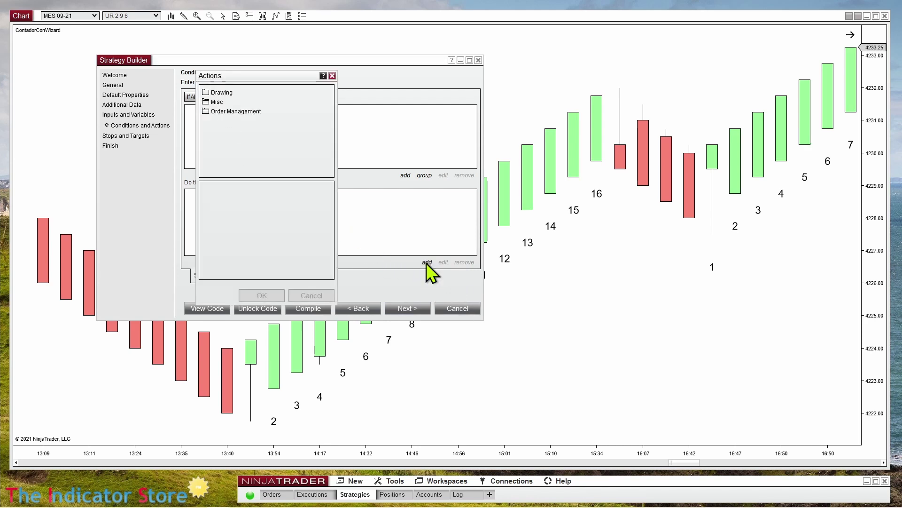
{"action": "double_click", "coordinate": [217, 102]}
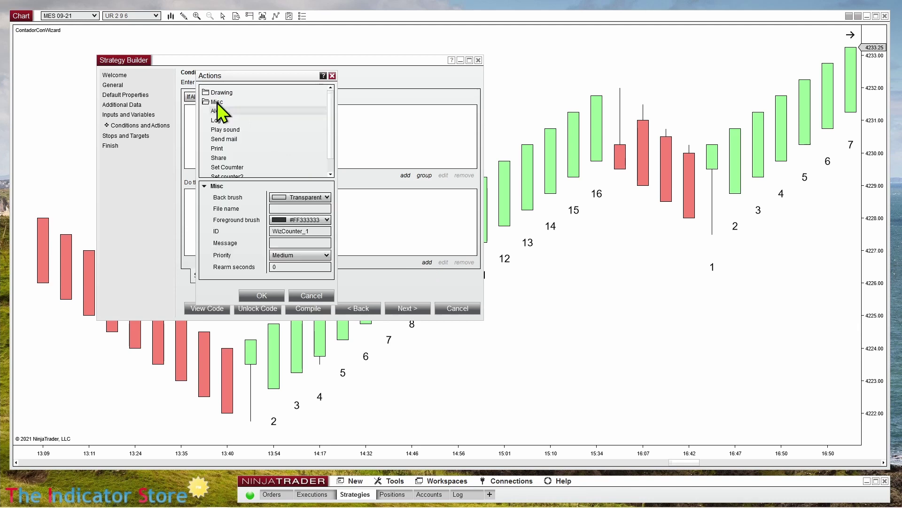
{"action": "left_click", "coordinate": [229, 167]}
{"action": "scroll", "coordinate": [280, 162], "scroll_direction": "down", "scroll_amount": 1}
{"action": "left_click", "coordinate": [228, 159]}
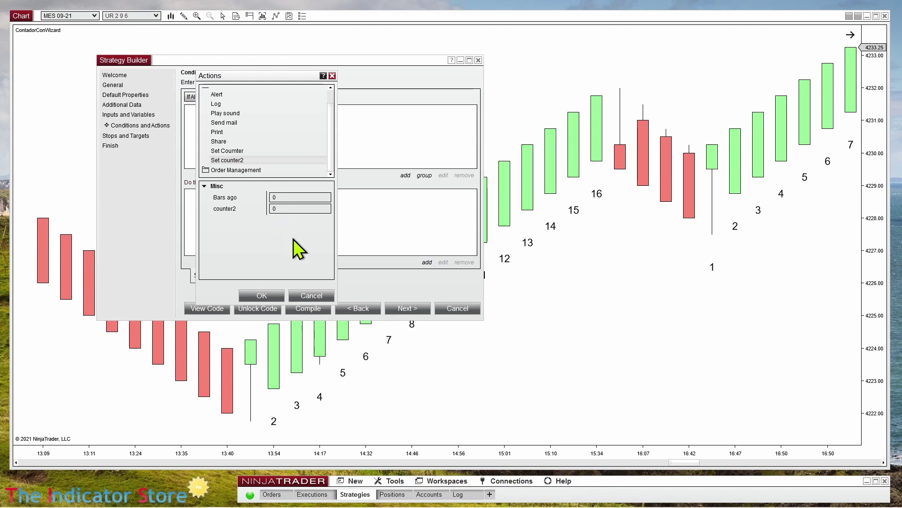